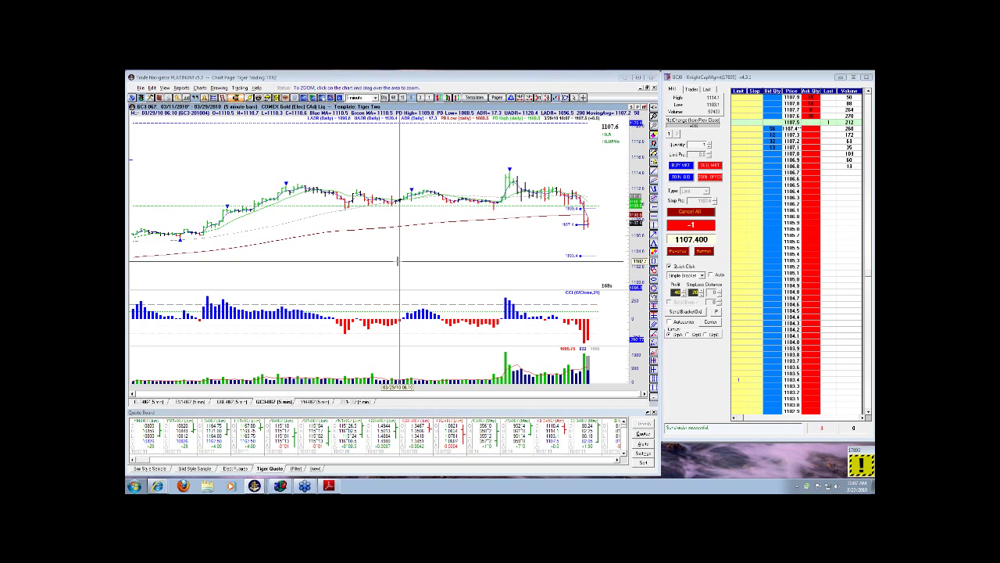
Recenter the gold price ladder and add a short support/resistance line at about 1098.4 beneath the latest bars on the gold chart
{"action": "left_click", "coordinate": [711, 322]}
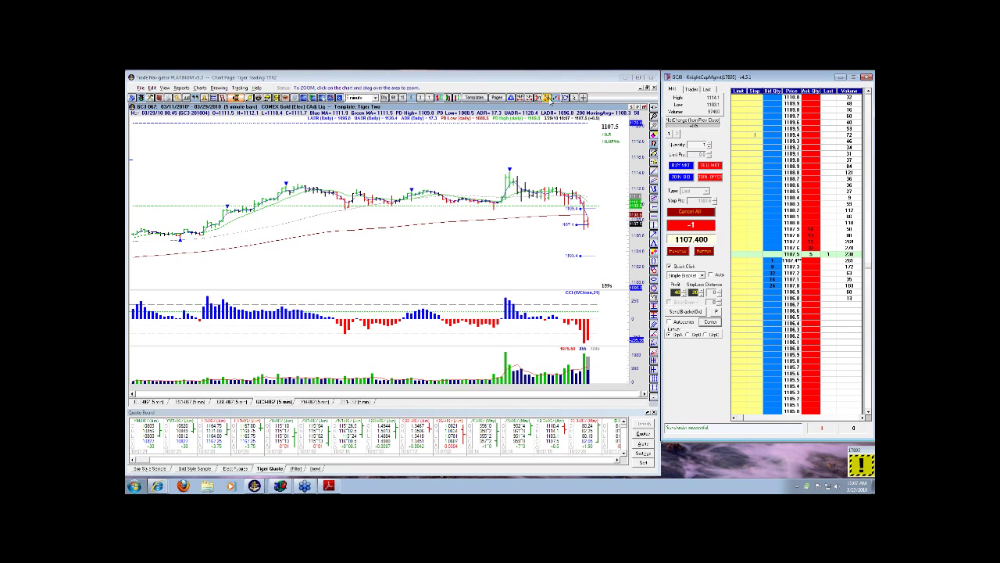
{"action": "left_click", "coordinate": [538, 97]}
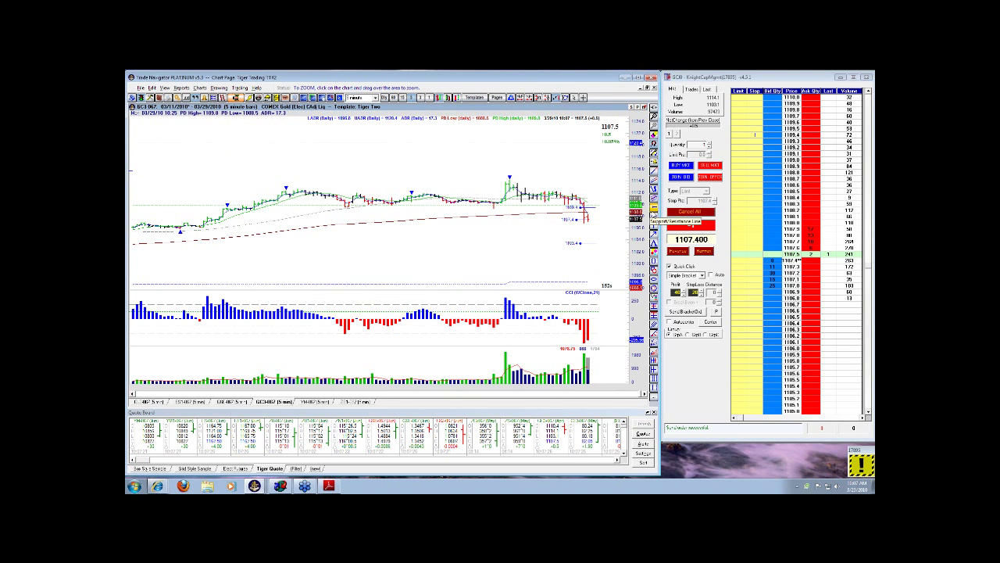
{"action": "left_click", "coordinate": [654, 212]}
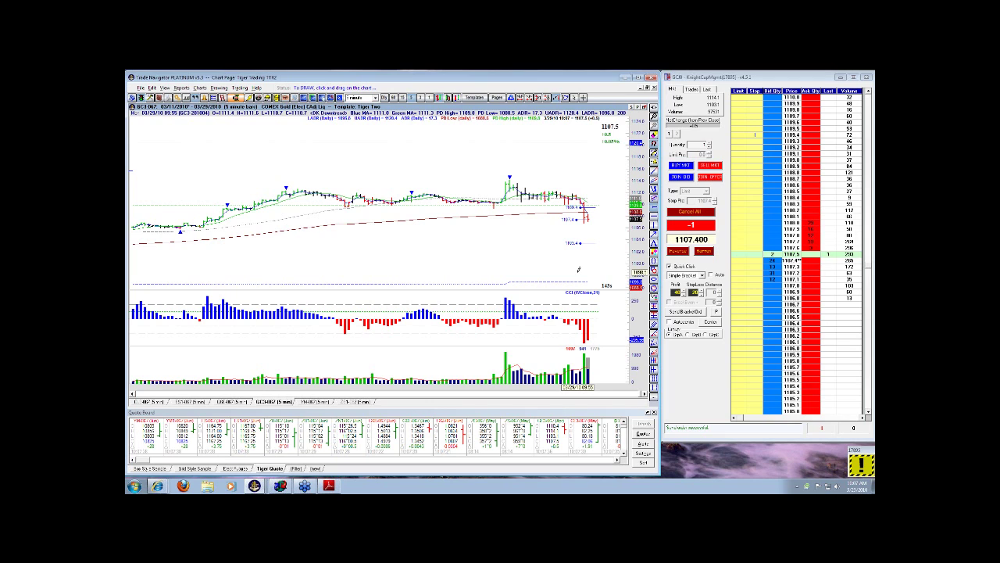
{"action": "left_click", "coordinate": [580, 270]}
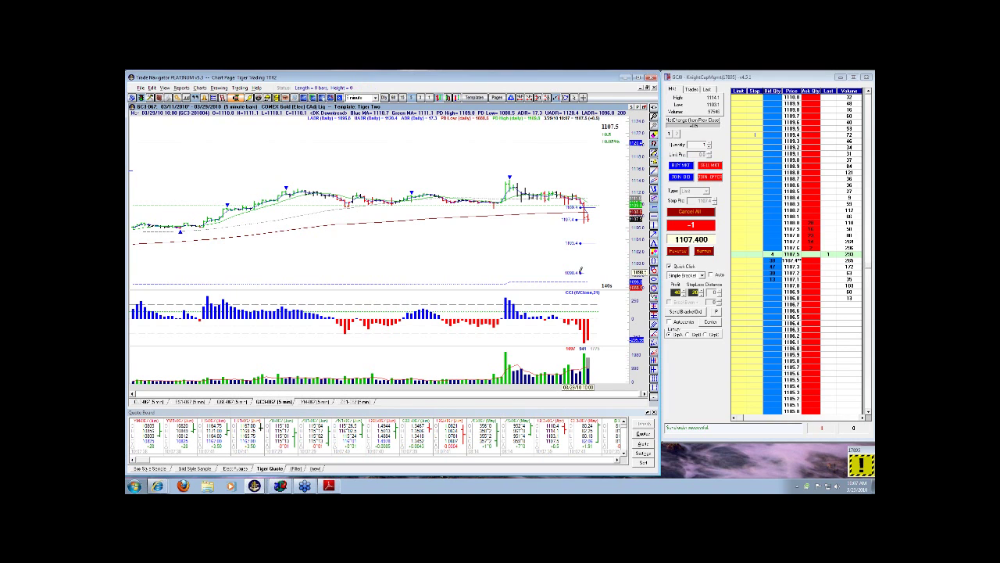
{"action": "left_click", "coordinate": [653, 207]}
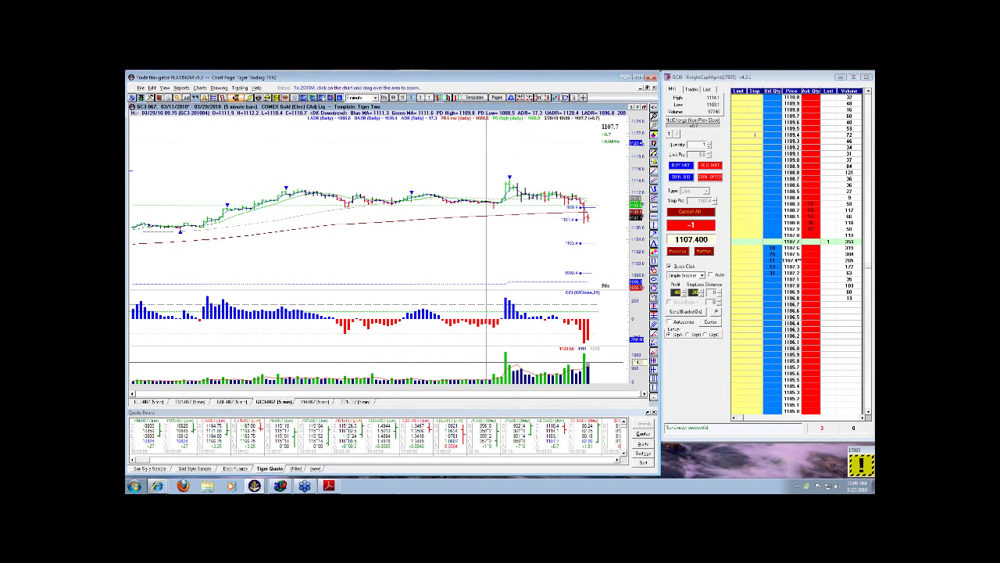
Switch to the daily statement in Adobe Reader and highlight the net liquidating value and the day's total result before returning to the chart
{"action": "left_click", "coordinate": [329, 485]}
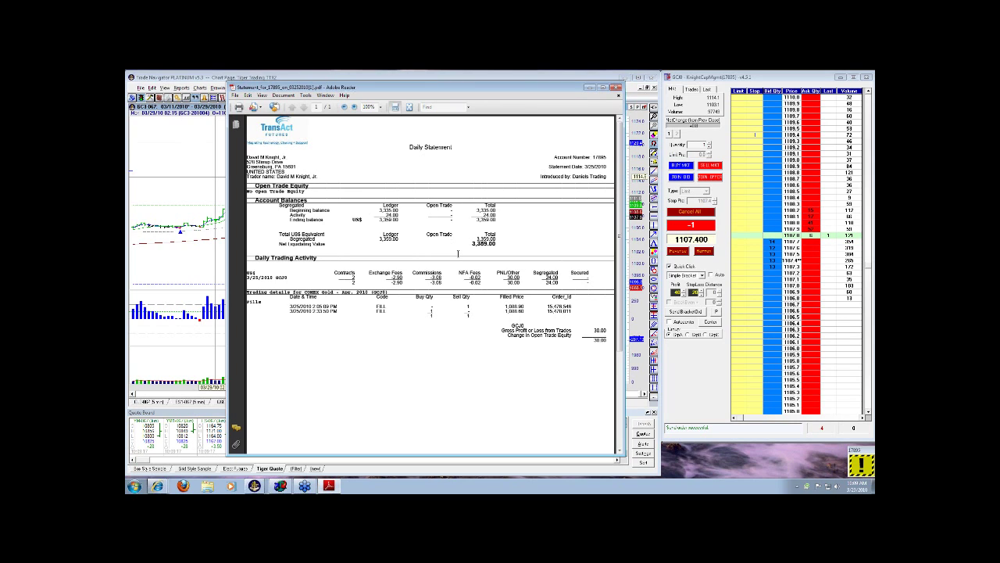
{"action": "left_click_drag", "start_coordinate": [471, 243], "coordinate": [497, 243]}
{"action": "double_click", "coordinate": [485, 243]}
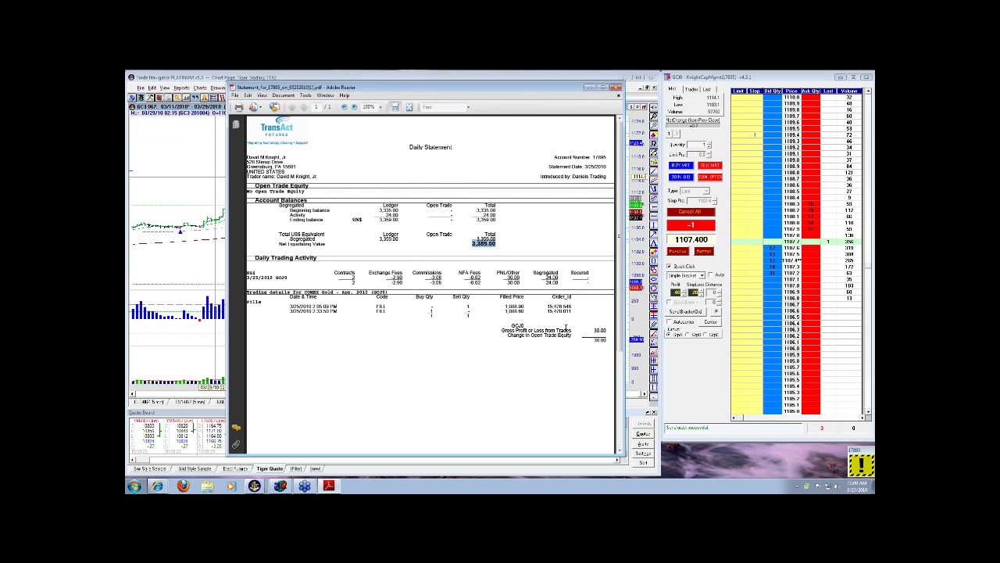
{"action": "double_click", "coordinate": [594, 341]}
{"action": "left_click", "coordinate": [497, 219]}
{"action": "left_click", "coordinate": [591, 88]}
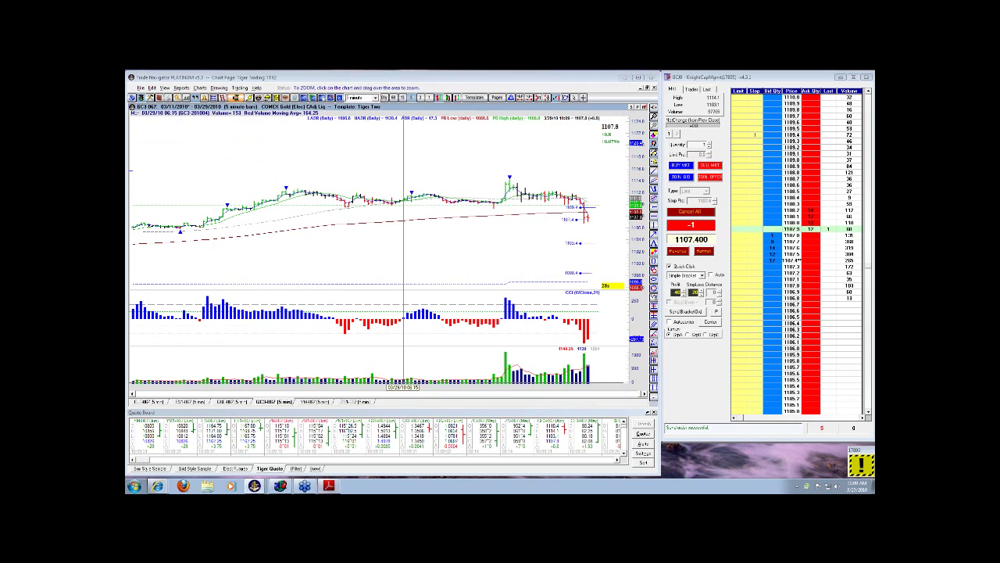
Bring up the Forex Factory page in Internet Explorer and check the event details for Treasury Sec Geithner Speaks
{"action": "mouse_move", "coordinate": [161, 487]}
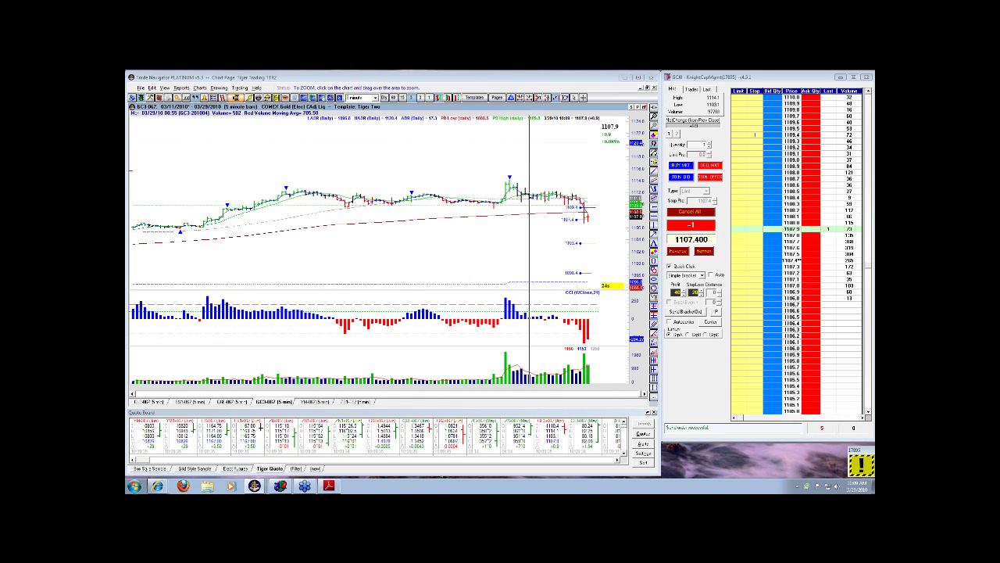
{"action": "left_click_drag", "start_coordinate": [875, 105], "coordinate": [547, 100]}
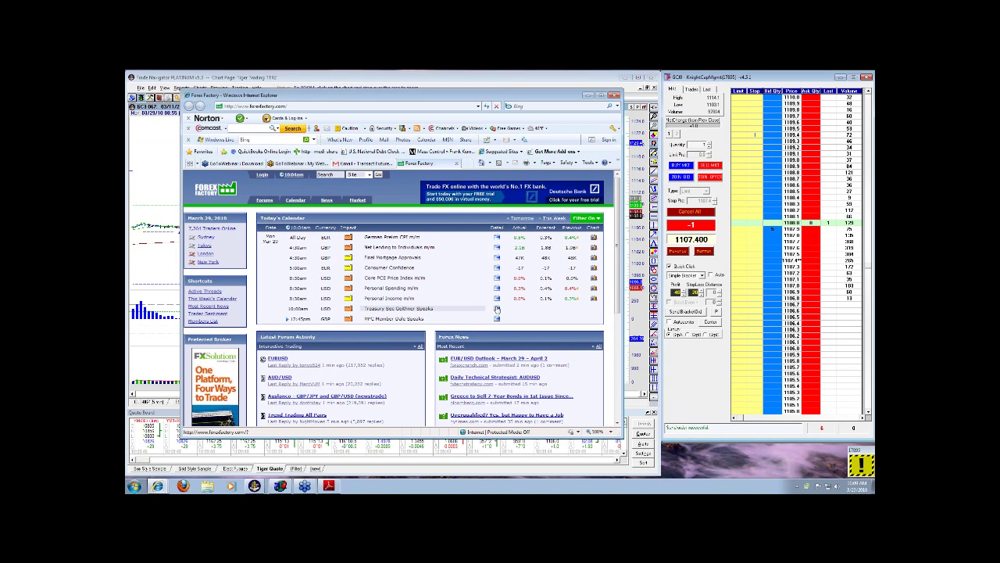
{"action": "left_click", "coordinate": [453, 307]}
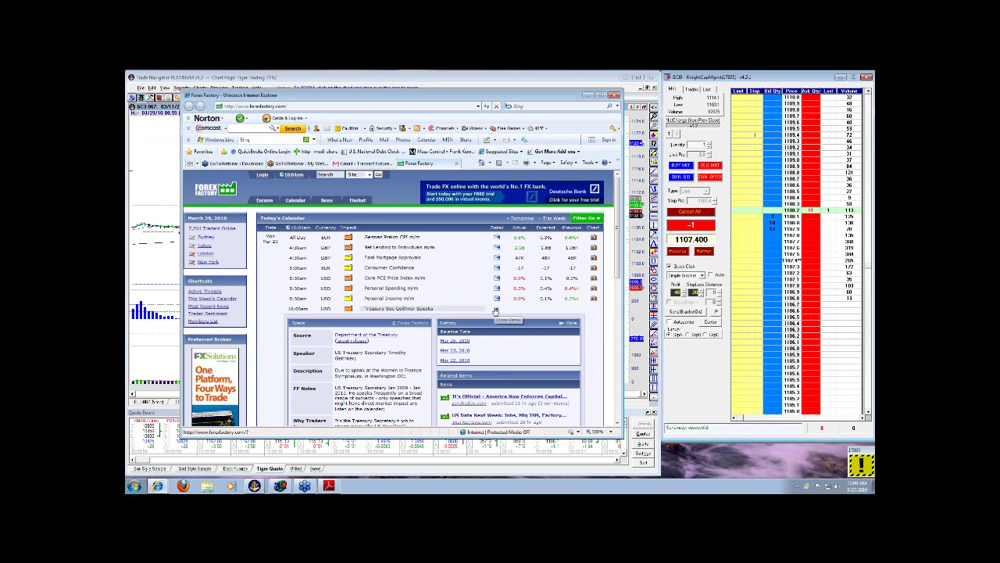
{"action": "left_click", "coordinate": [497, 310]}
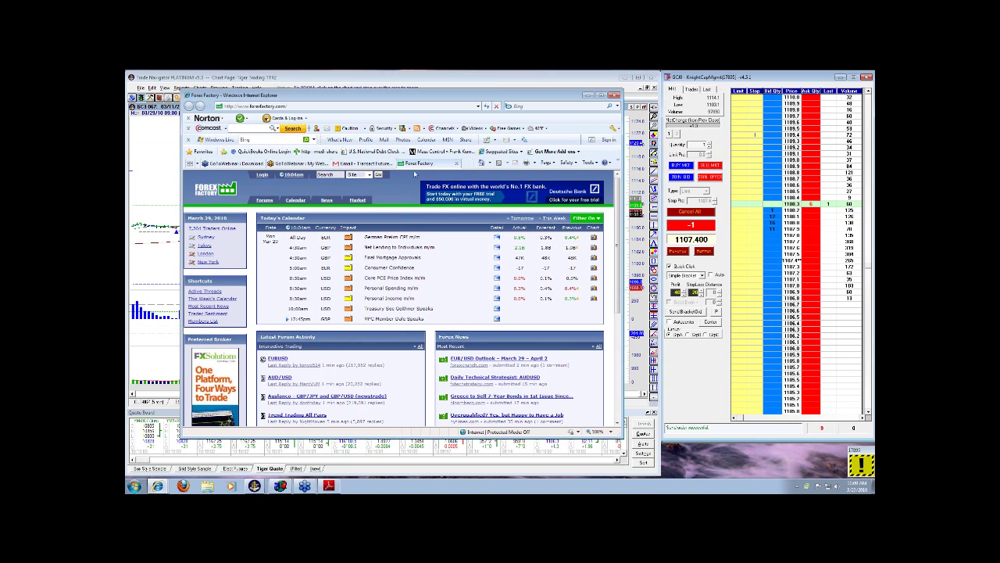
Open this week's economic calendar and highlight Friday's Non-Farm Employment Change and Unemployment Rate entries
{"action": "left_click", "coordinate": [217, 299]}
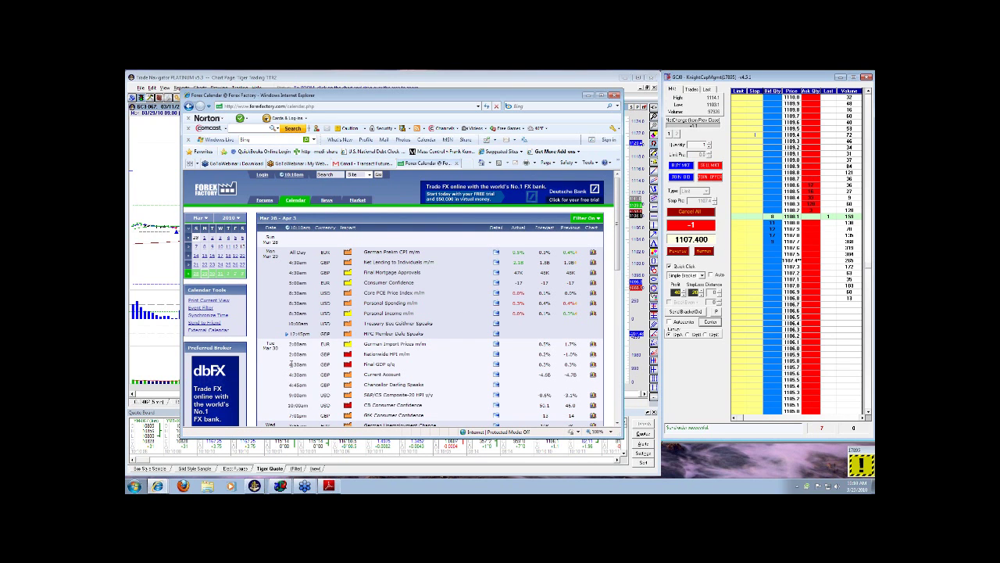
{"action": "scroll", "coordinate": [293, 347], "scroll_direction": "down", "scroll_amount": 2}
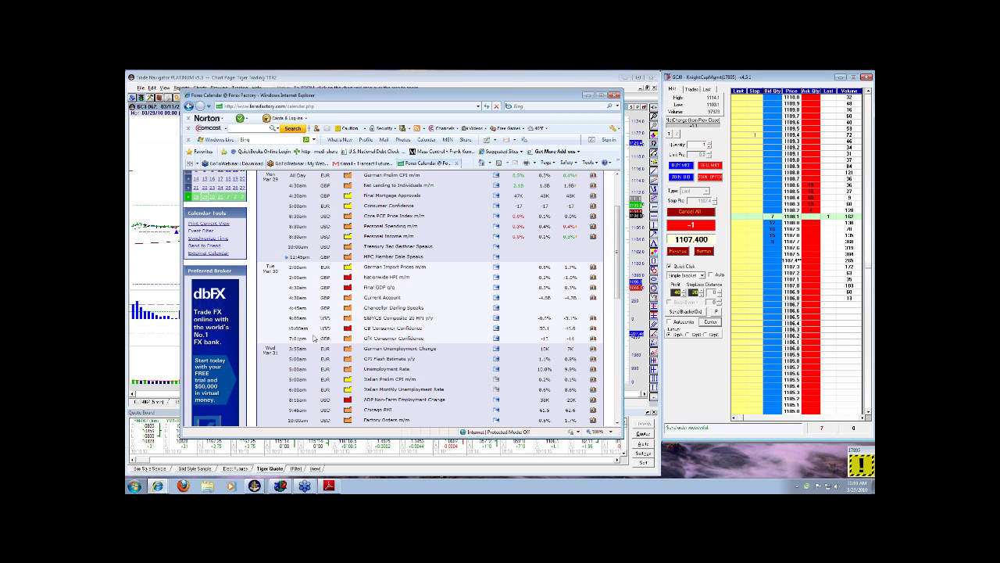
{"action": "scroll", "coordinate": [316, 338], "scroll_direction": "down", "scroll_amount": 3}
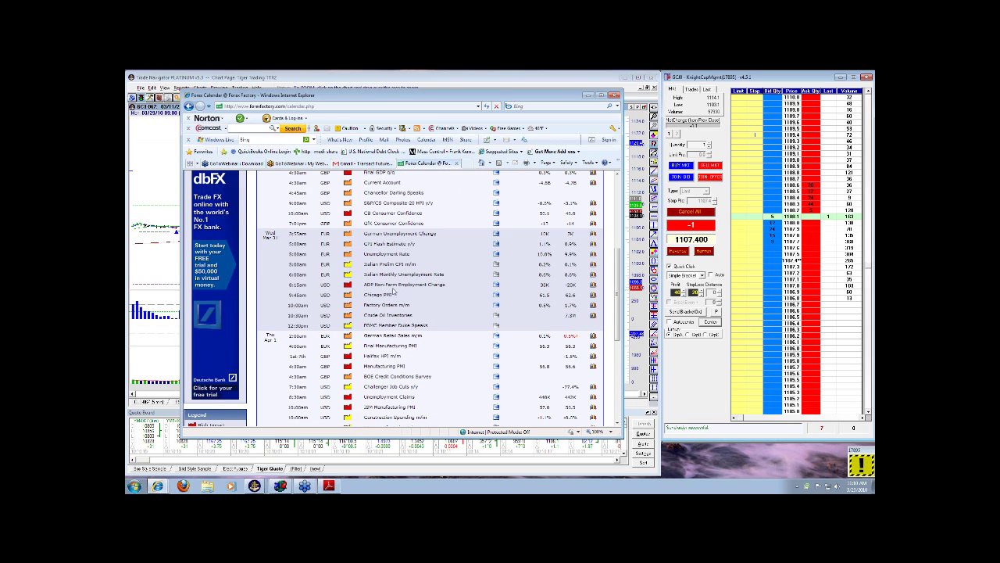
{"action": "scroll", "coordinate": [302, 291], "scroll_direction": "down", "scroll_amount": 4}
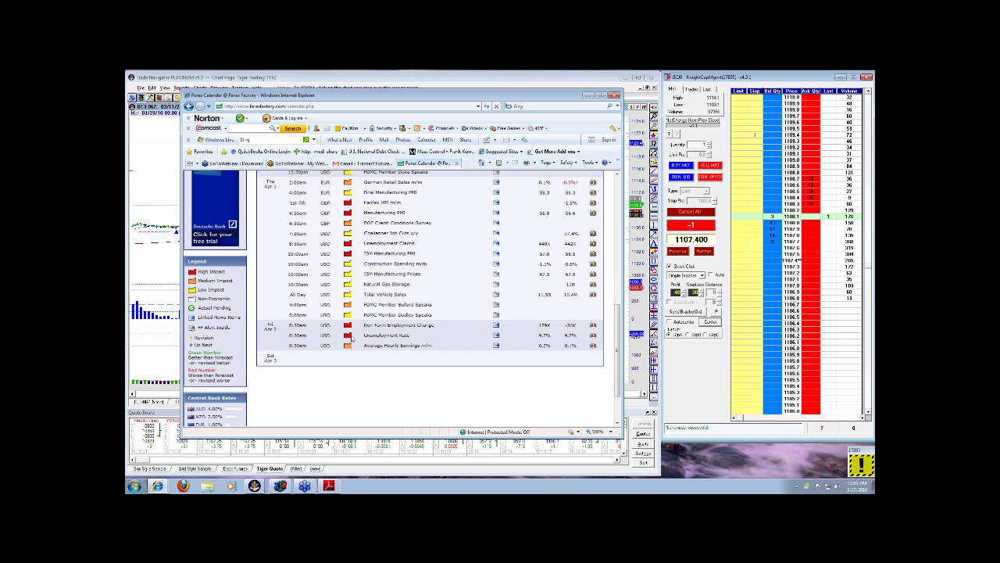
{"action": "scroll", "coordinate": [282, 328], "scroll_direction": "up", "scroll_amount": 2}
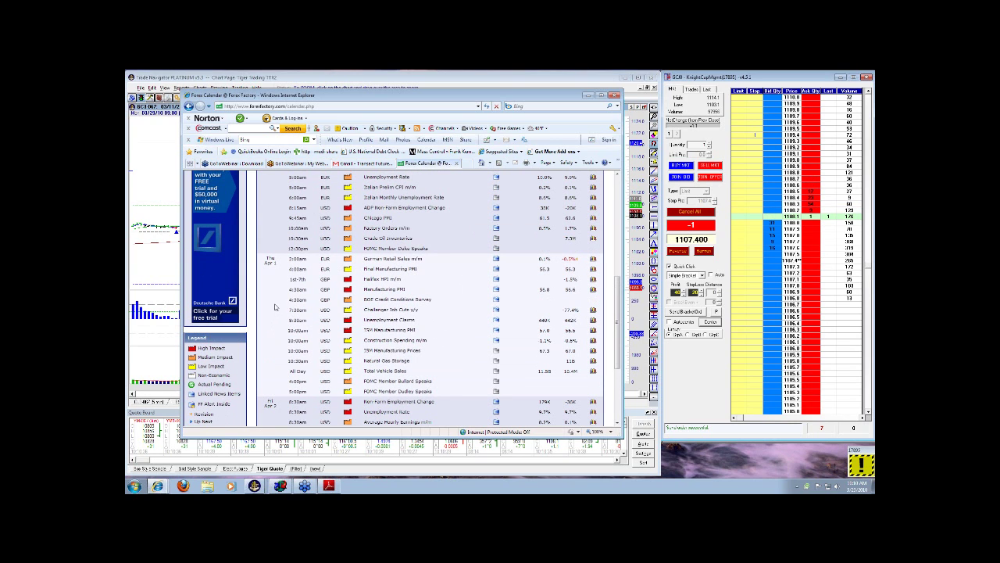
{"action": "scroll", "coordinate": [276, 297], "scroll_direction": "down", "scroll_amount": 2}
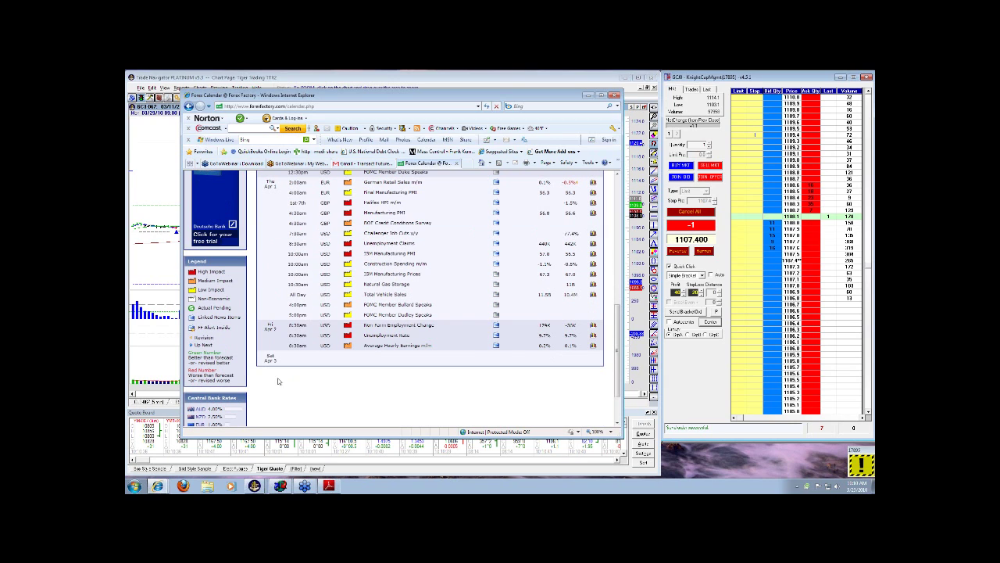
{"action": "left_click_drag", "start_coordinate": [287, 325], "coordinate": [409, 337]}
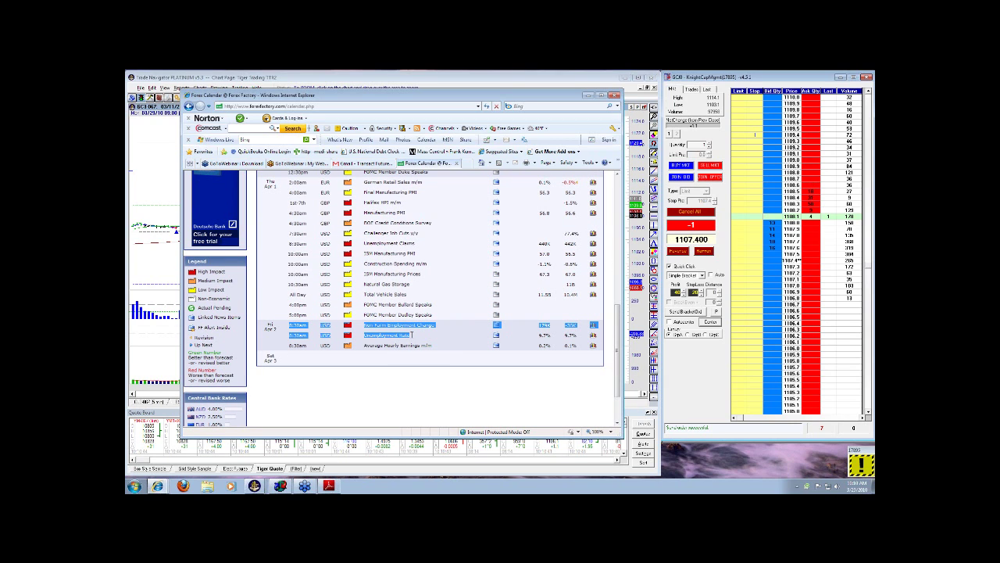
{"action": "left_click", "coordinate": [276, 337]}
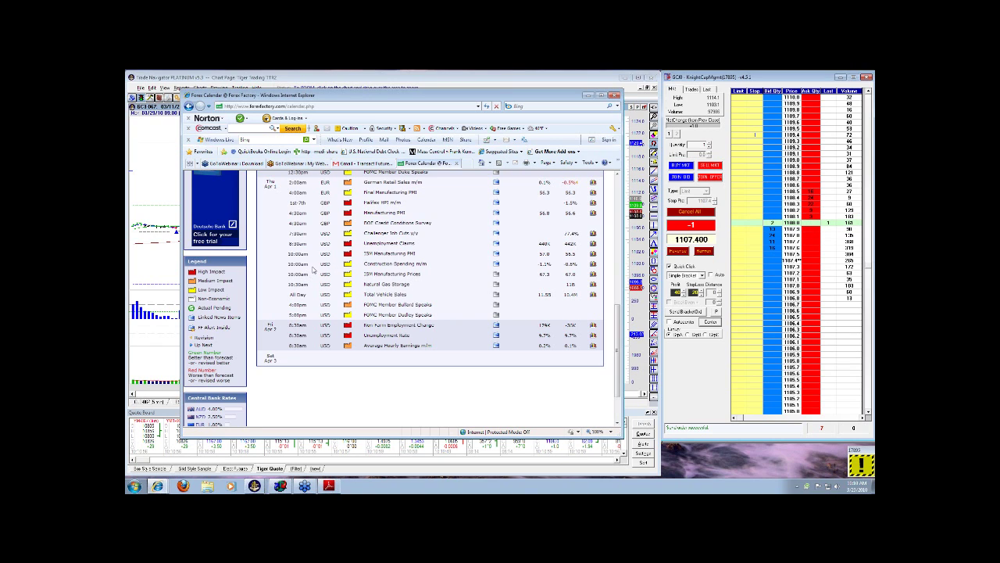
Review the Wednesday to Friday calendar events, highlight Friday's employment figures with their forecasts, and return to the trading charts
{"action": "scroll", "coordinate": [266, 297], "scroll_direction": "up", "scroll_amount": 3}
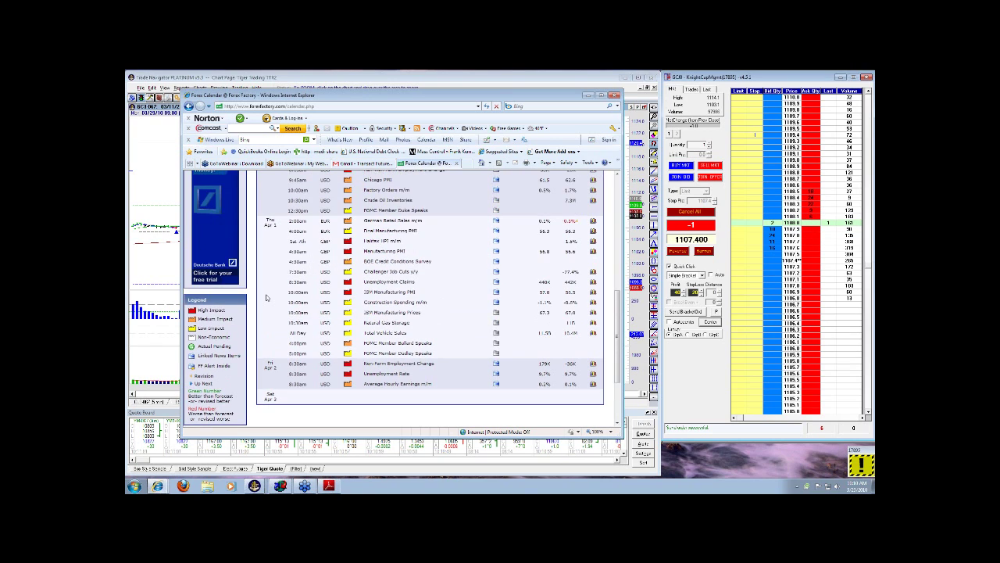
{"action": "scroll", "coordinate": [266, 325], "scroll_direction": "down", "scroll_amount": 3}
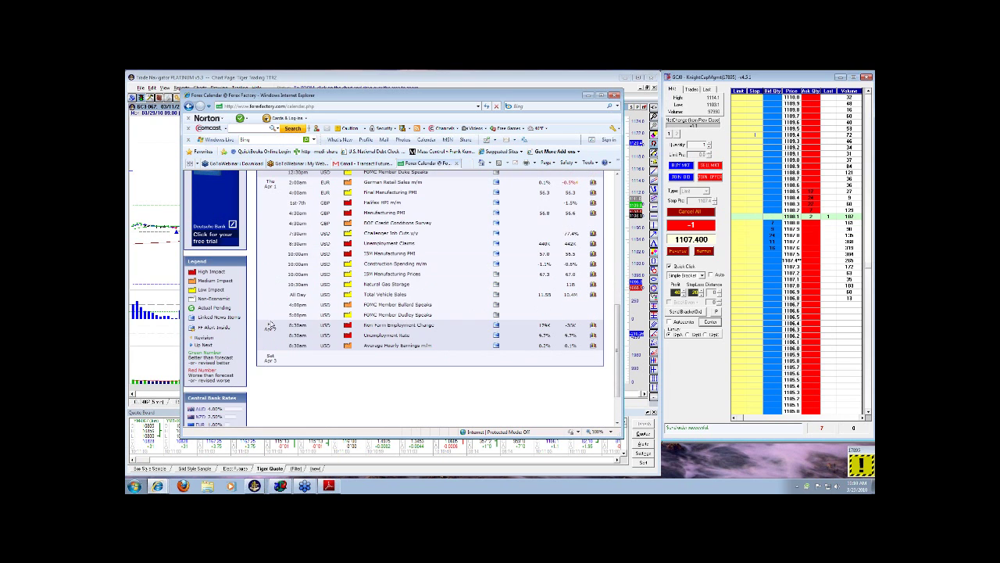
{"action": "scroll", "coordinate": [270, 319], "scroll_direction": "up", "scroll_amount": 6}
{"action": "scroll", "coordinate": [270, 339], "scroll_direction": "down", "scroll_amount": 4}
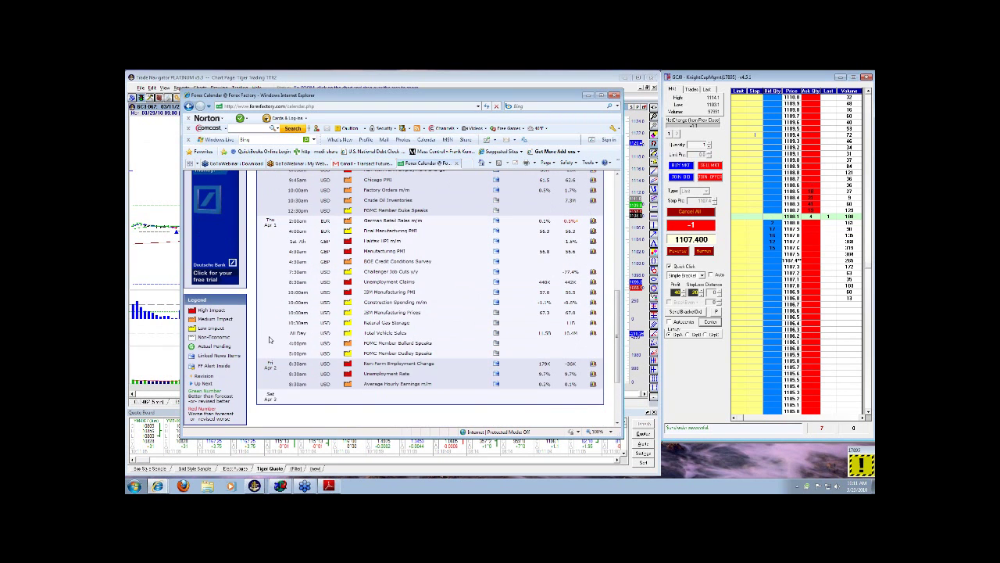
{"action": "scroll", "coordinate": [270, 339], "scroll_direction": "up", "scroll_amount": 6}
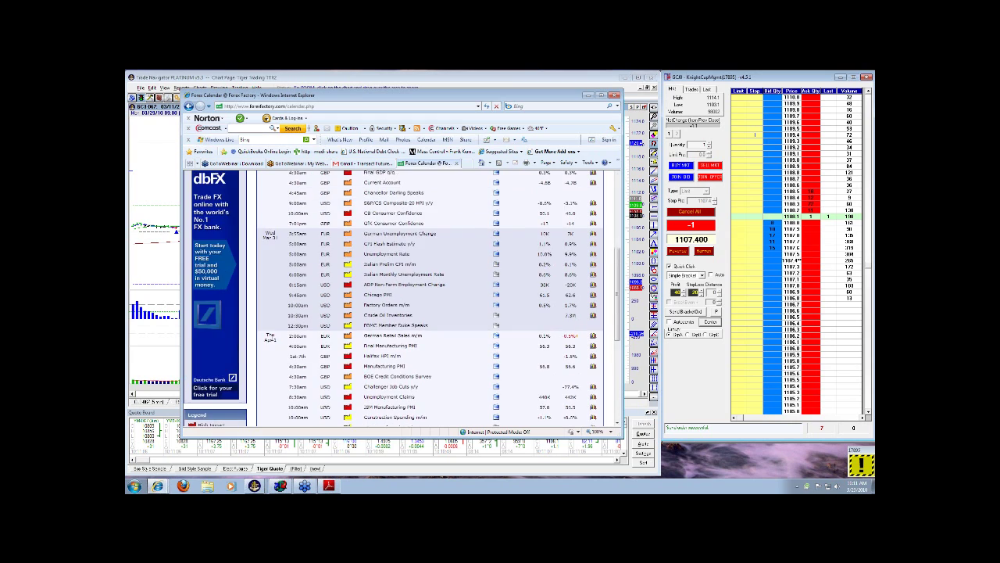
{"action": "scroll", "coordinate": [273, 339], "scroll_direction": "down", "scroll_amount": 6}
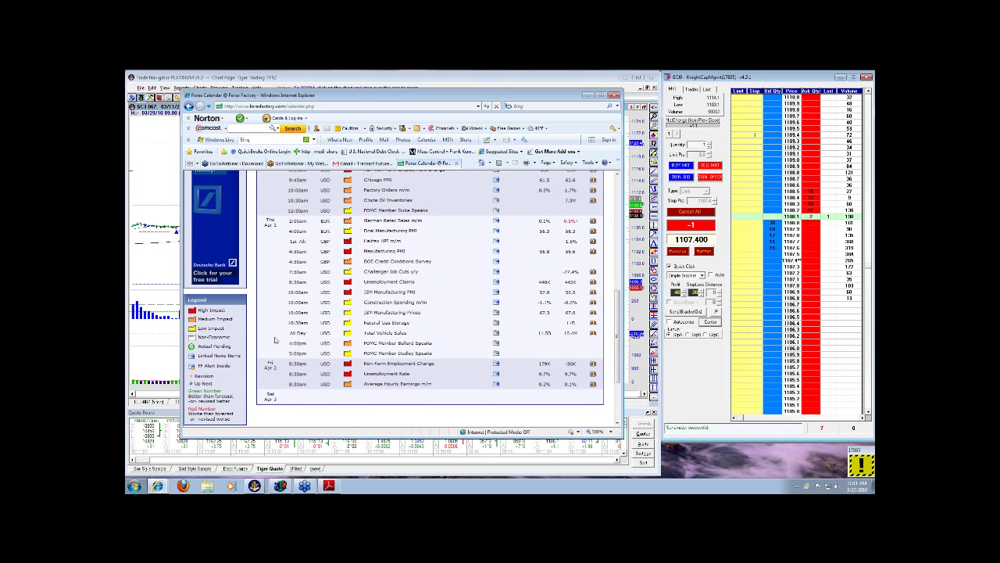
{"action": "scroll", "coordinate": [351, 320], "scroll_direction": "up", "scroll_amount": 2}
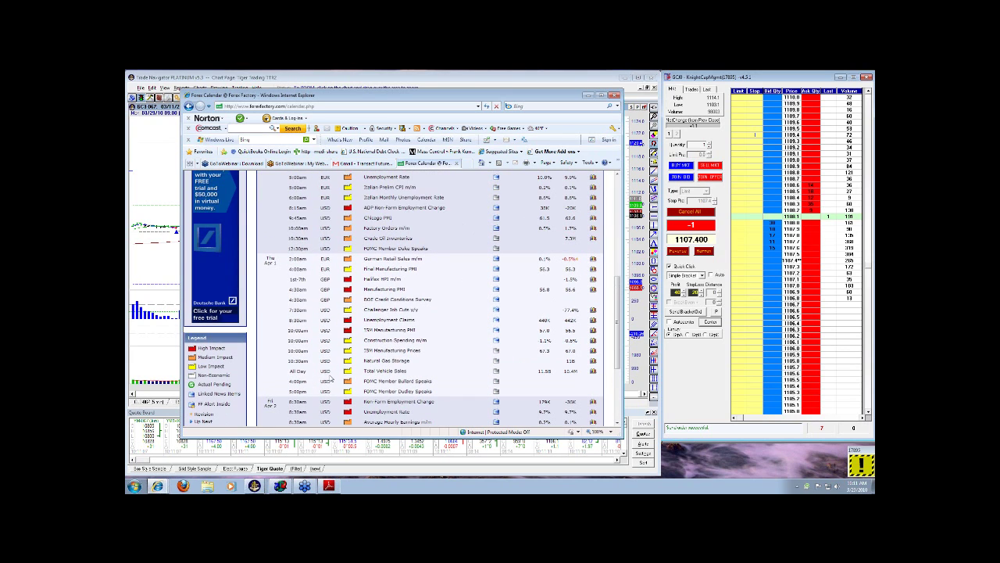
{"action": "scroll", "coordinate": [328, 379], "scroll_direction": "down", "scroll_amount": 4}
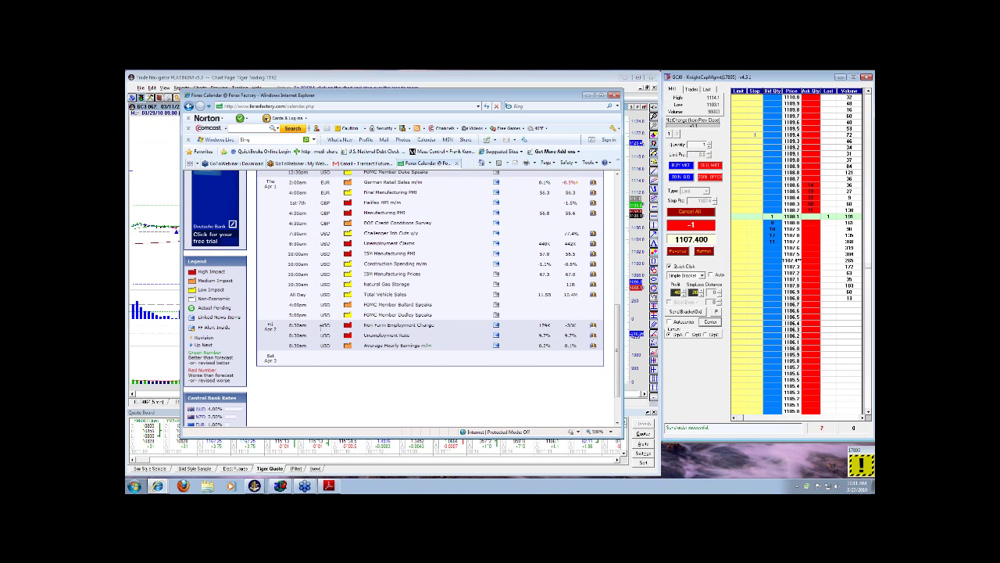
{"action": "left_click_drag", "start_coordinate": [325, 325], "coordinate": [582, 341]}
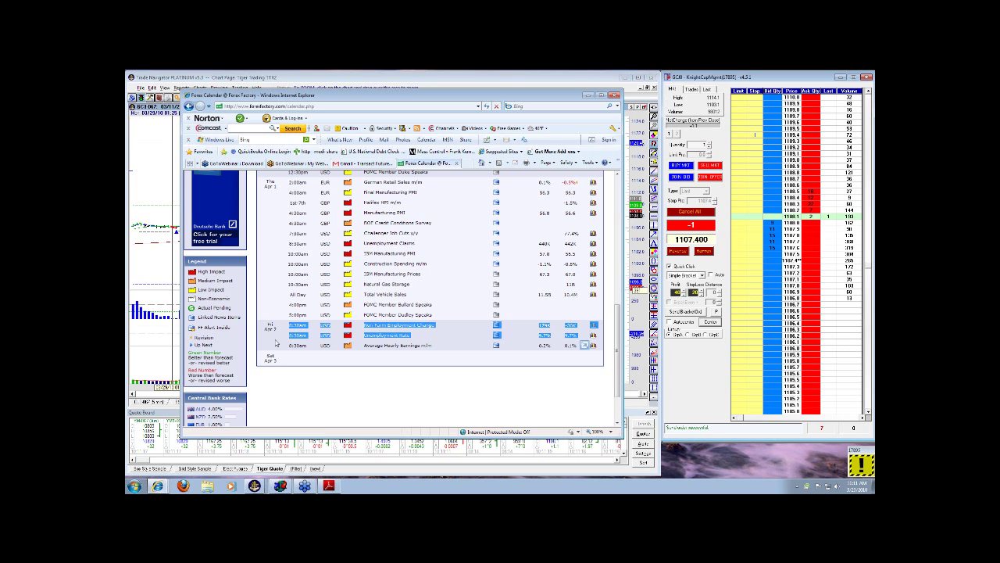
{"action": "scroll", "coordinate": [273, 346], "scroll_direction": "up", "scroll_amount": 10}
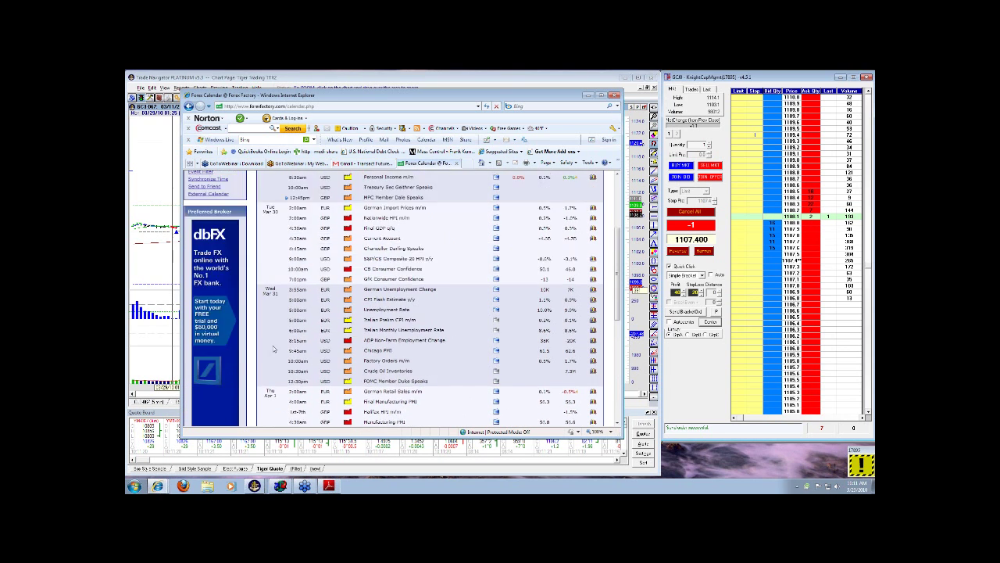
{"action": "left_click", "coordinate": [590, 95]}
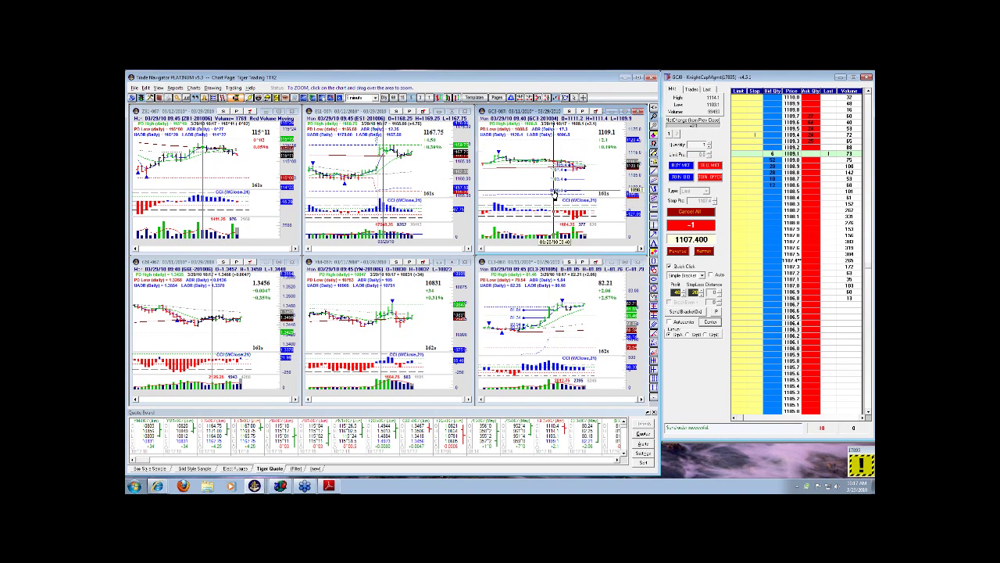
Delete the lowest support/resistance line from the gold chart
{"action": "right_click", "coordinate": [569, 193]}
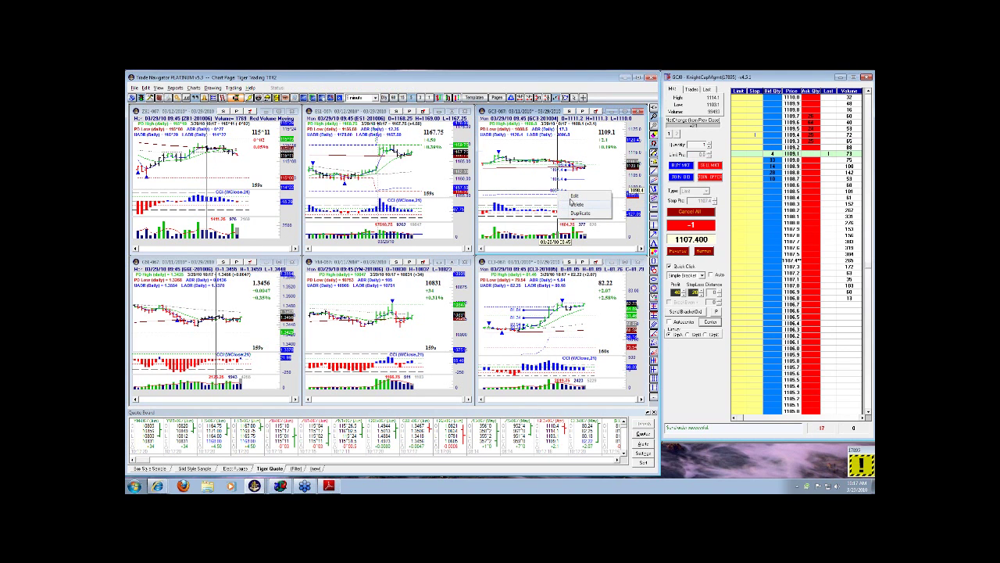
{"action": "left_click", "coordinate": [571, 203]}
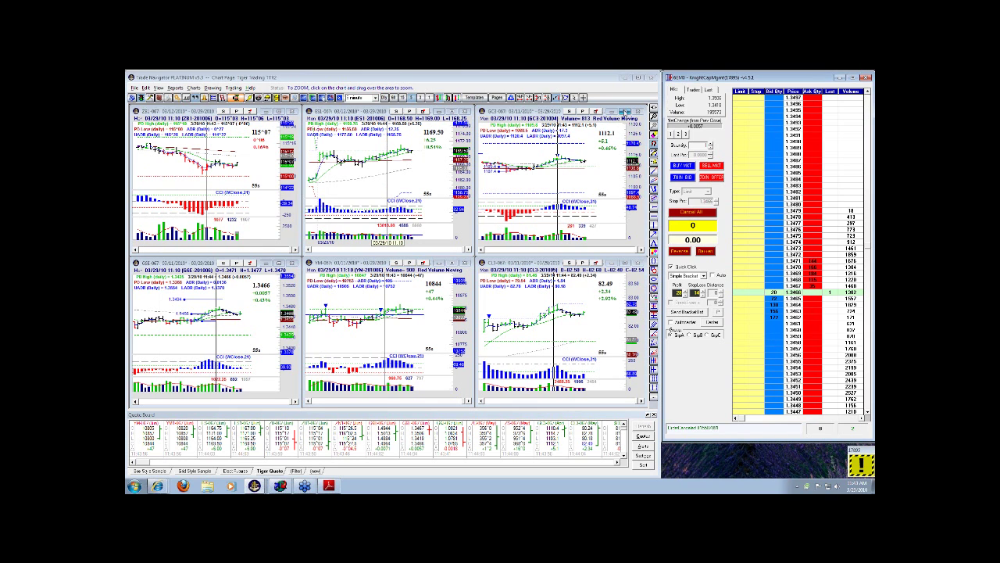
Enlarge the gold and Euro FX charts to examine their price action, returning to the tiled six-chart layout
{"action": "left_click", "coordinate": [626, 111]}
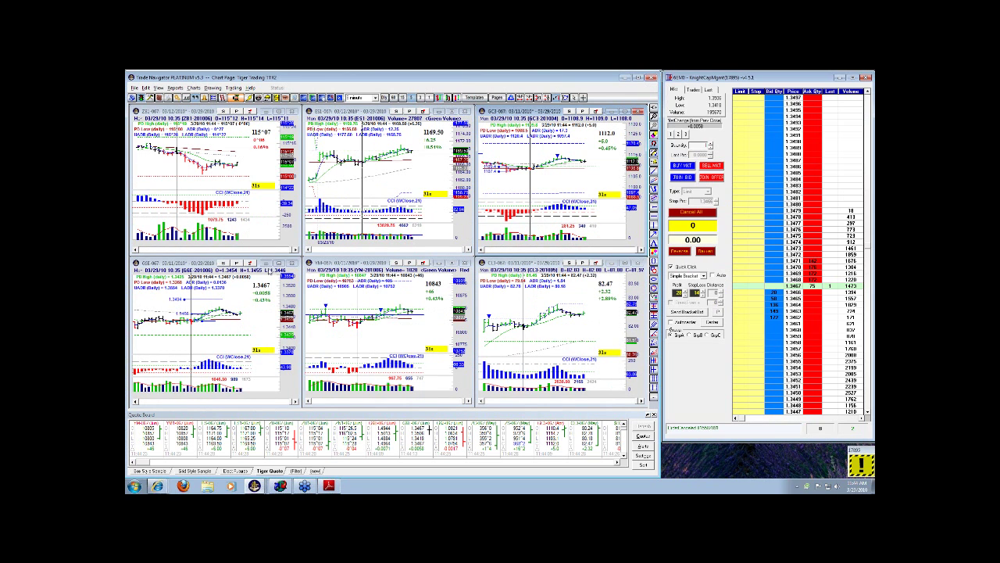
{"action": "left_click", "coordinate": [279, 263]}
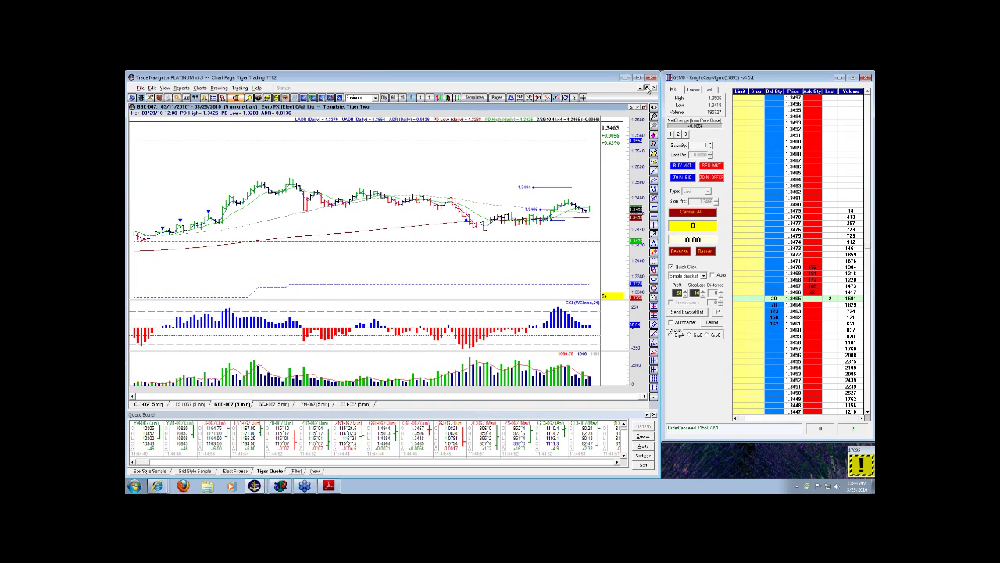
{"action": "left_click", "coordinate": [647, 89]}
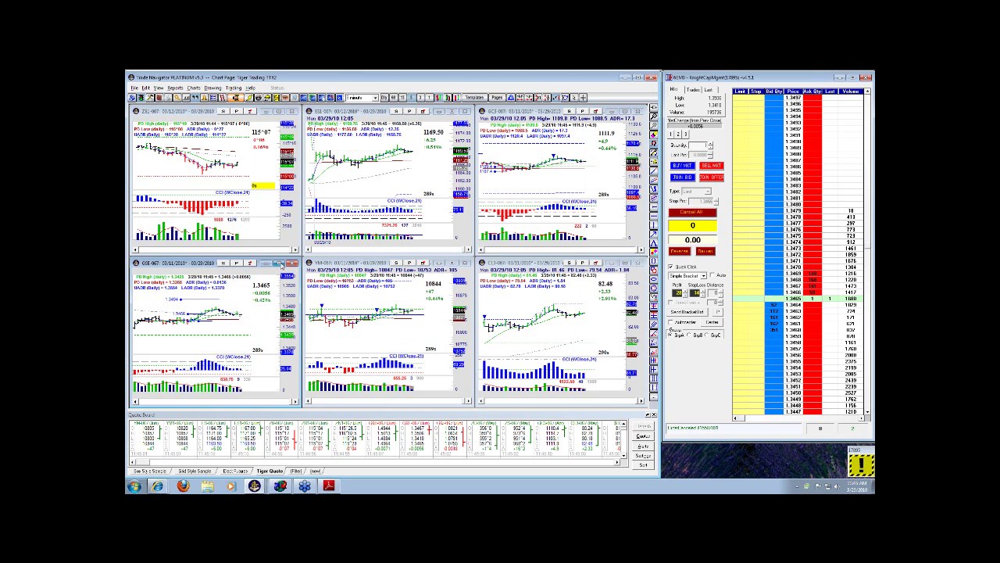
{"action": "left_click", "coordinate": [279, 263]}
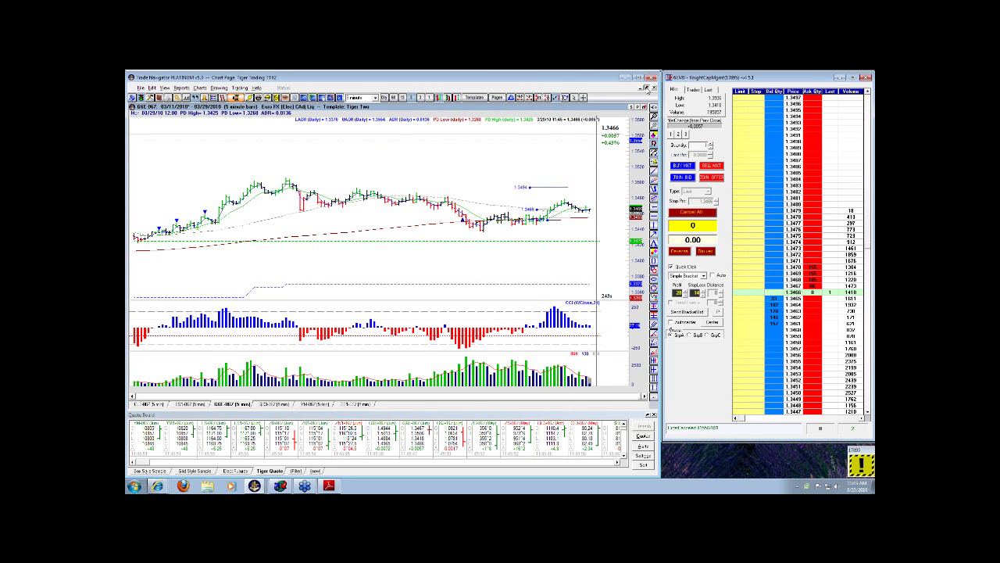
{"action": "left_click", "coordinate": [646, 87]}
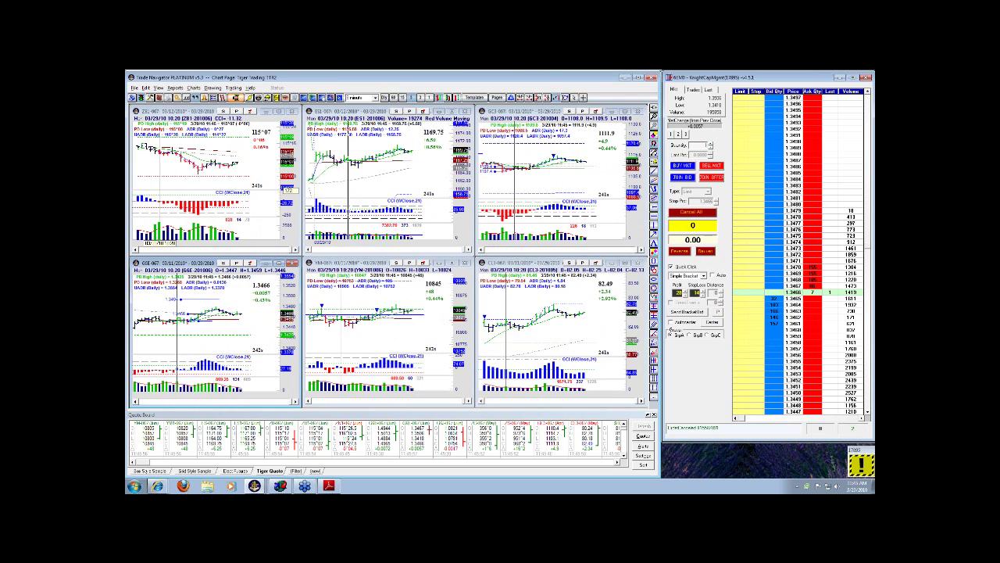